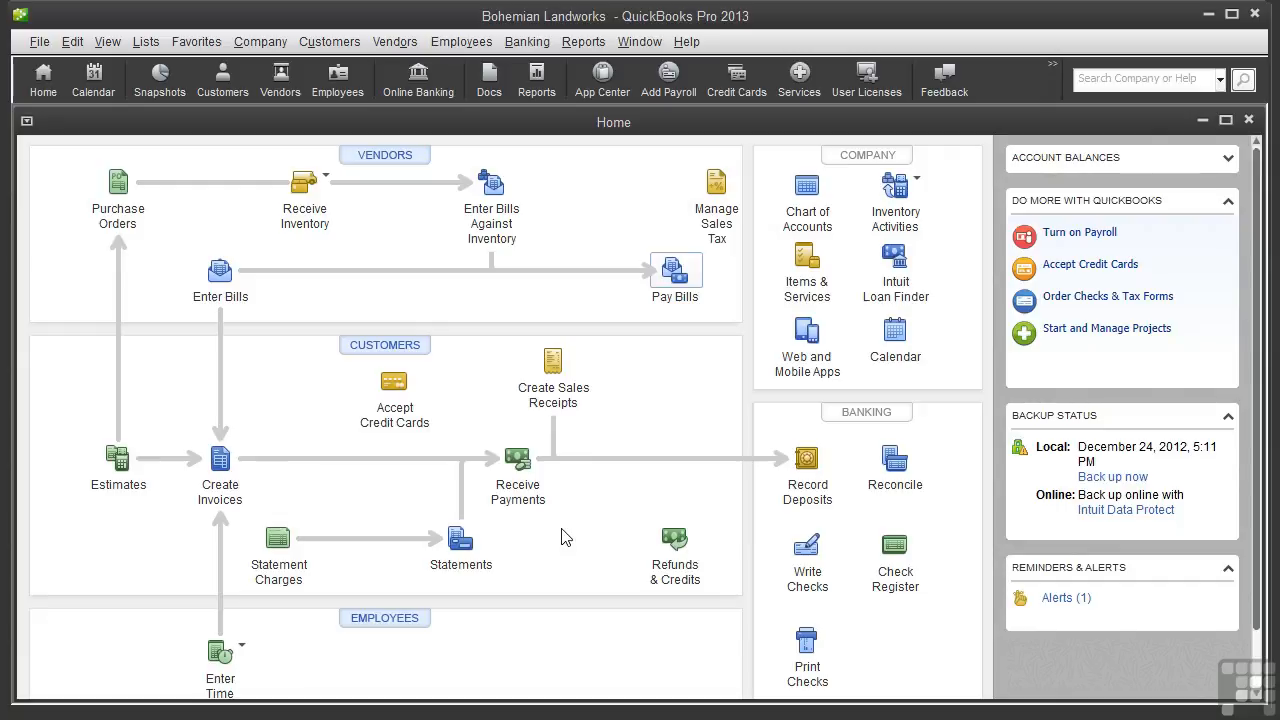
Open the Customer Center and review an existing customer's job information, closing the editor without changes
{"action": "left_click", "coordinate": [393, 348]}
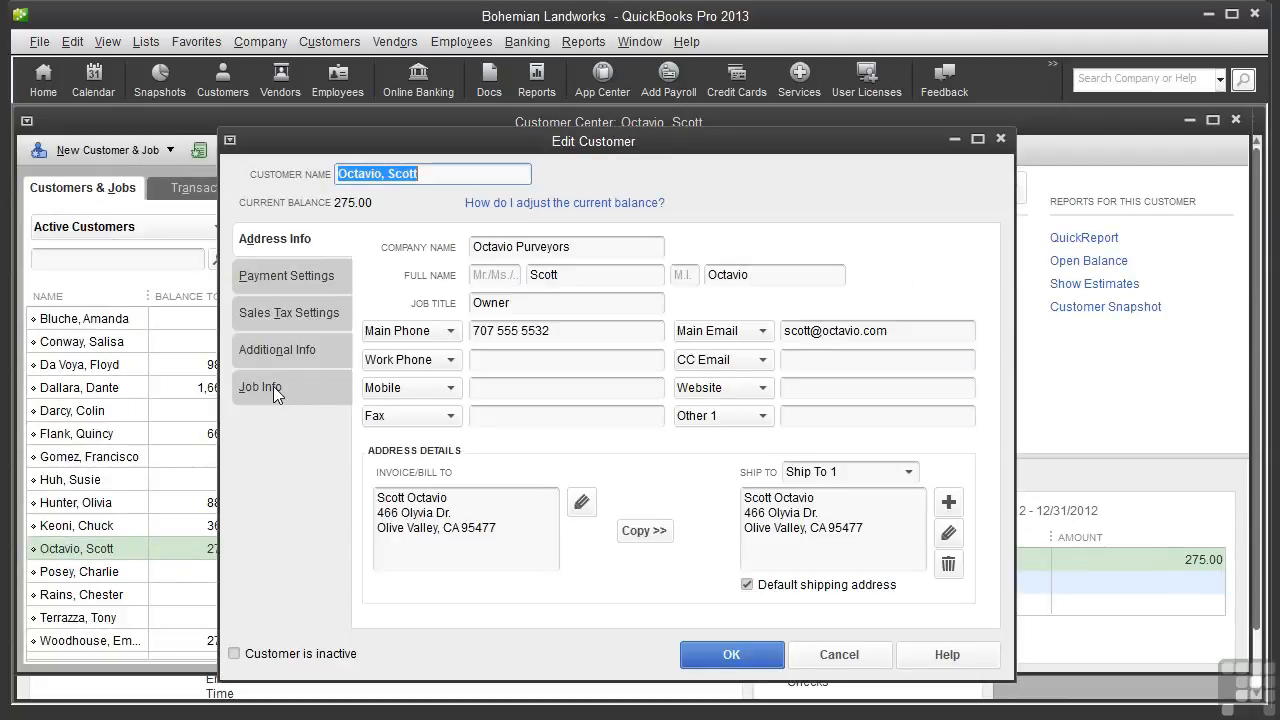
{"action": "left_click", "coordinate": [273, 386]}
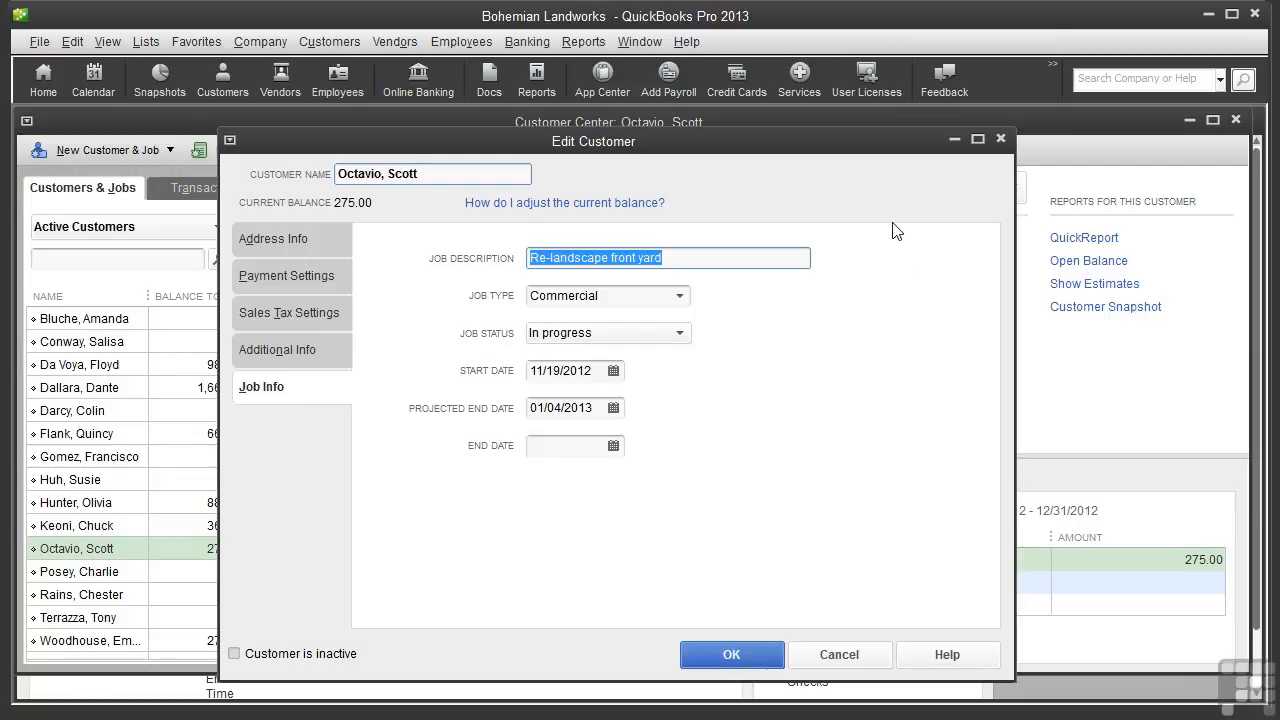
{"action": "left_click", "coordinate": [838, 654]}
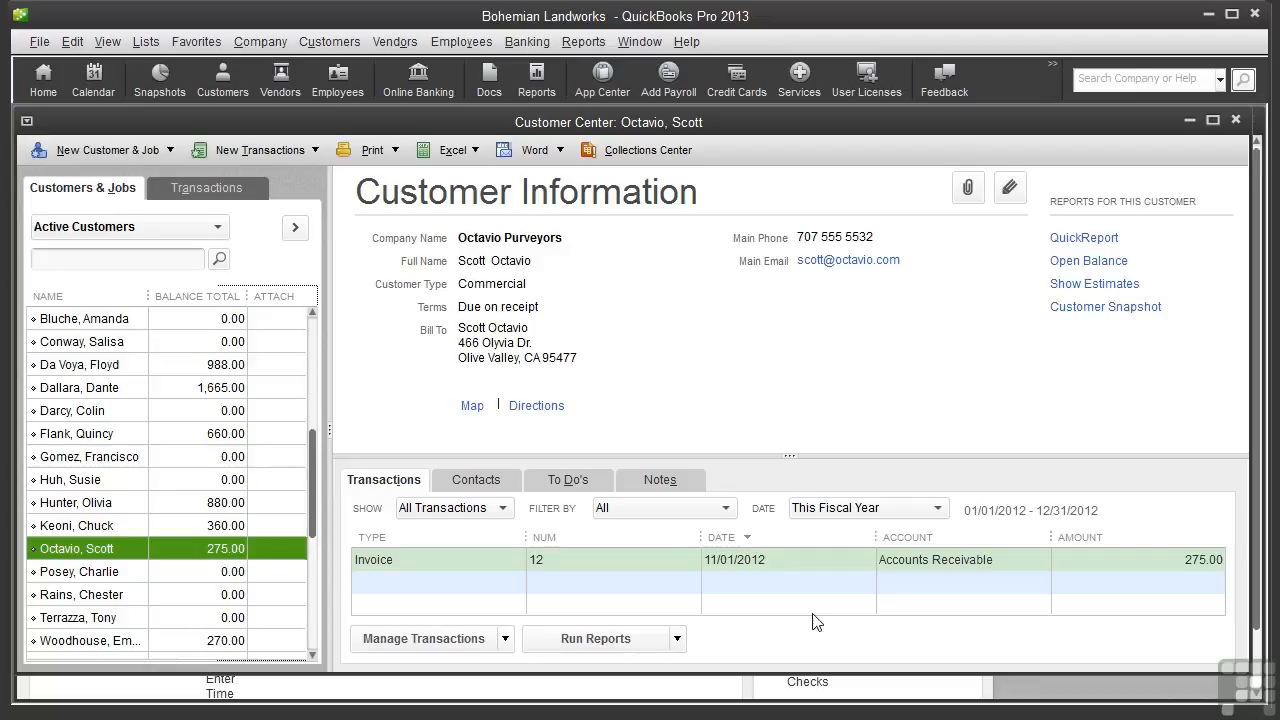
Select a customer and add a new job for it named Remove lawn
{"action": "left_click", "coordinate": [185, 340]}
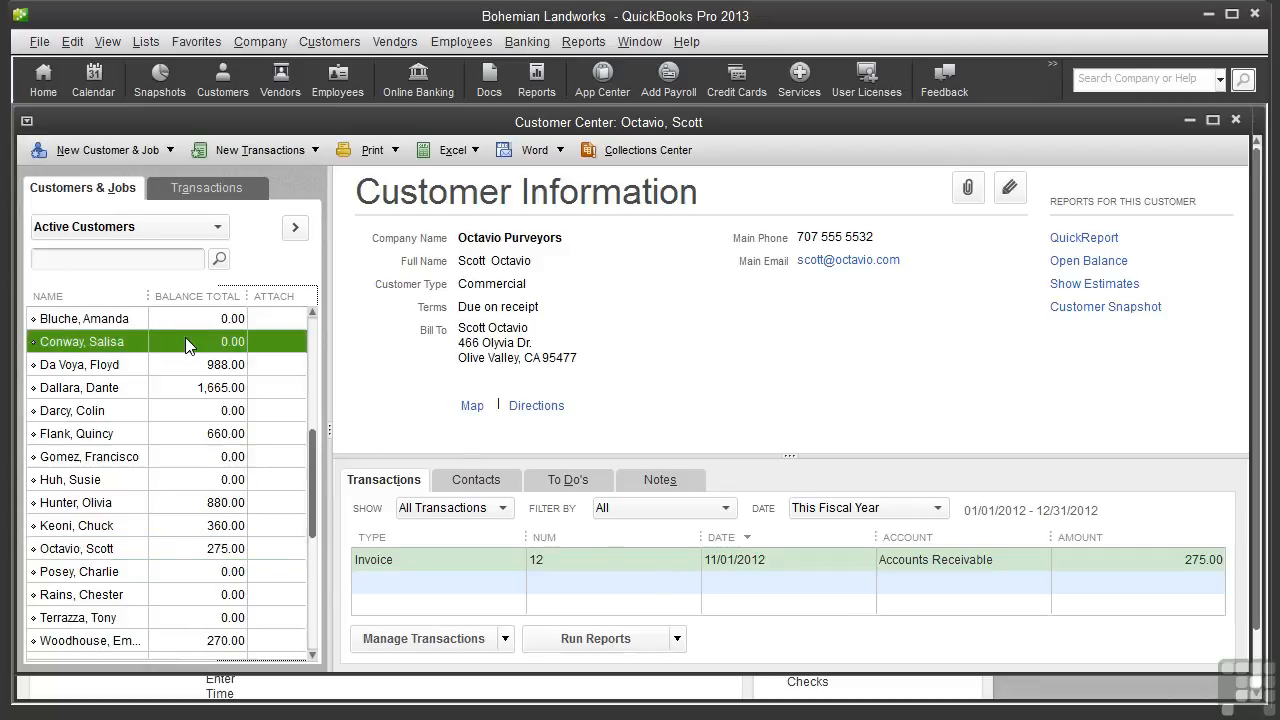
{"action": "left_click", "coordinate": [167, 152]}
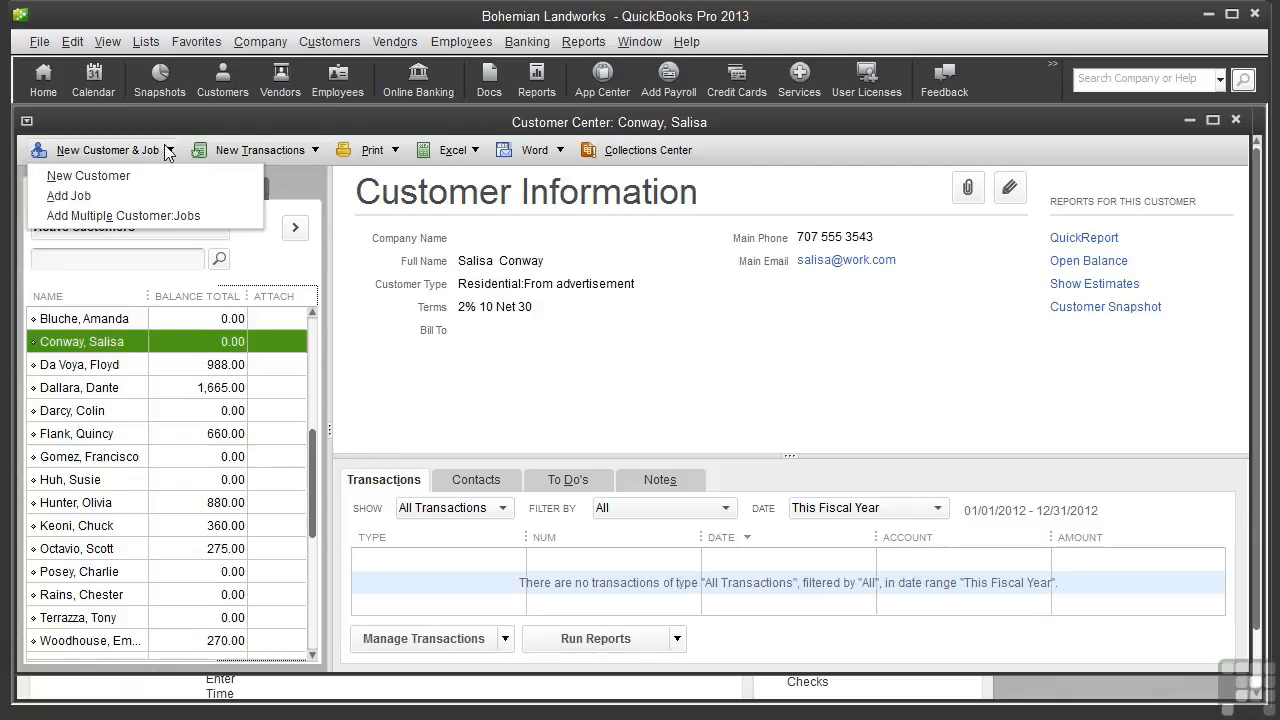
{"action": "left_click", "coordinate": [97, 194]}
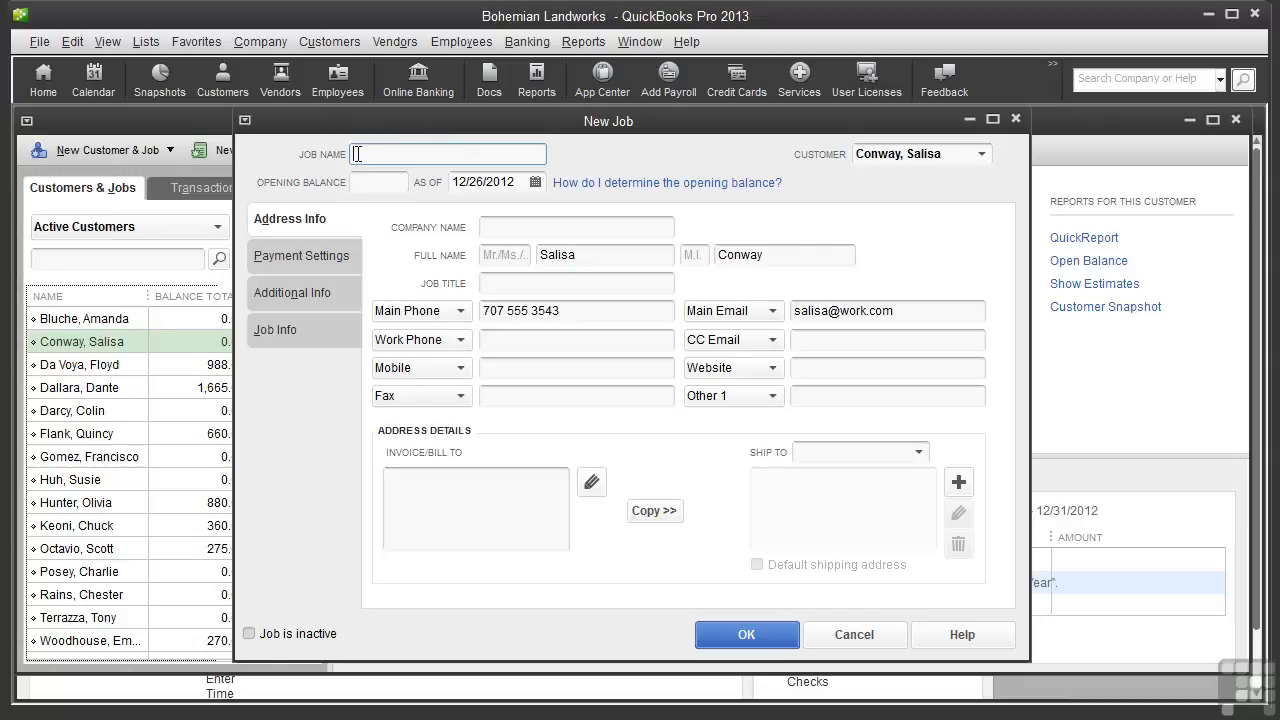
{"action": "type", "text": "Remove lawn"}
Enter the job description Remove lawn and plant native shrubs for the new job
{"action": "left_click", "coordinate": [312, 256]}
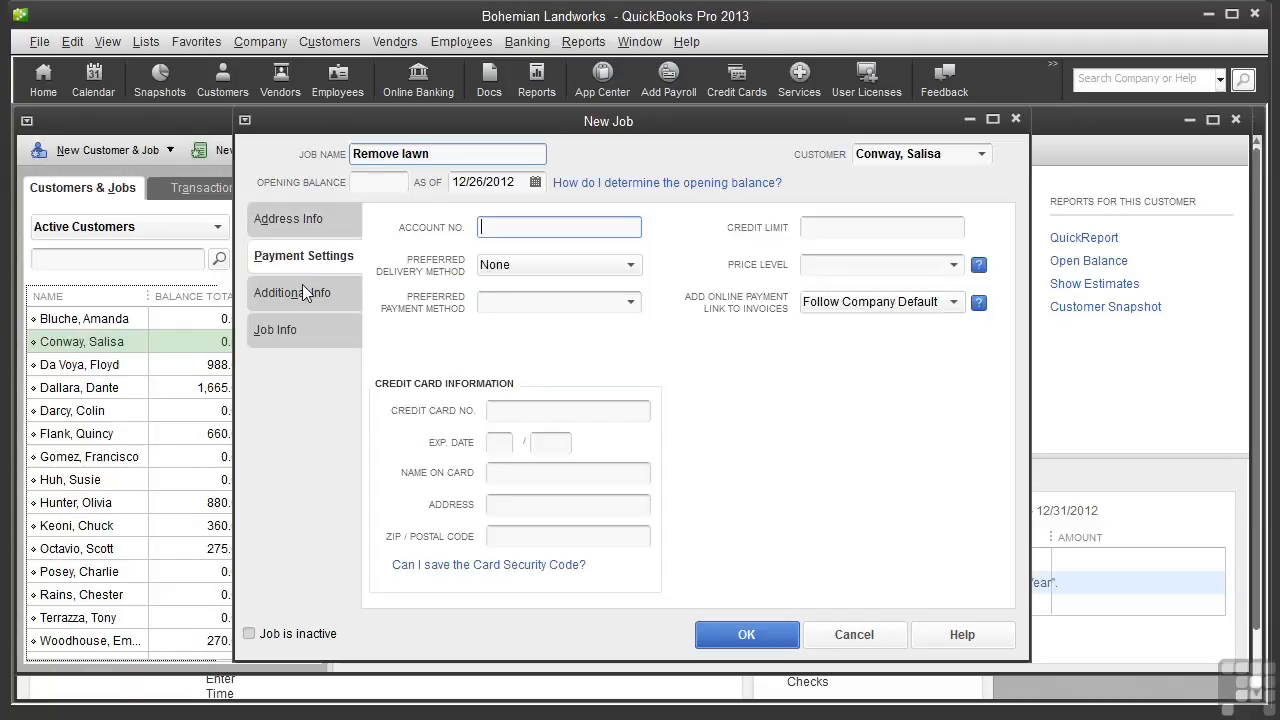
{"action": "left_click", "coordinate": [307, 294]}
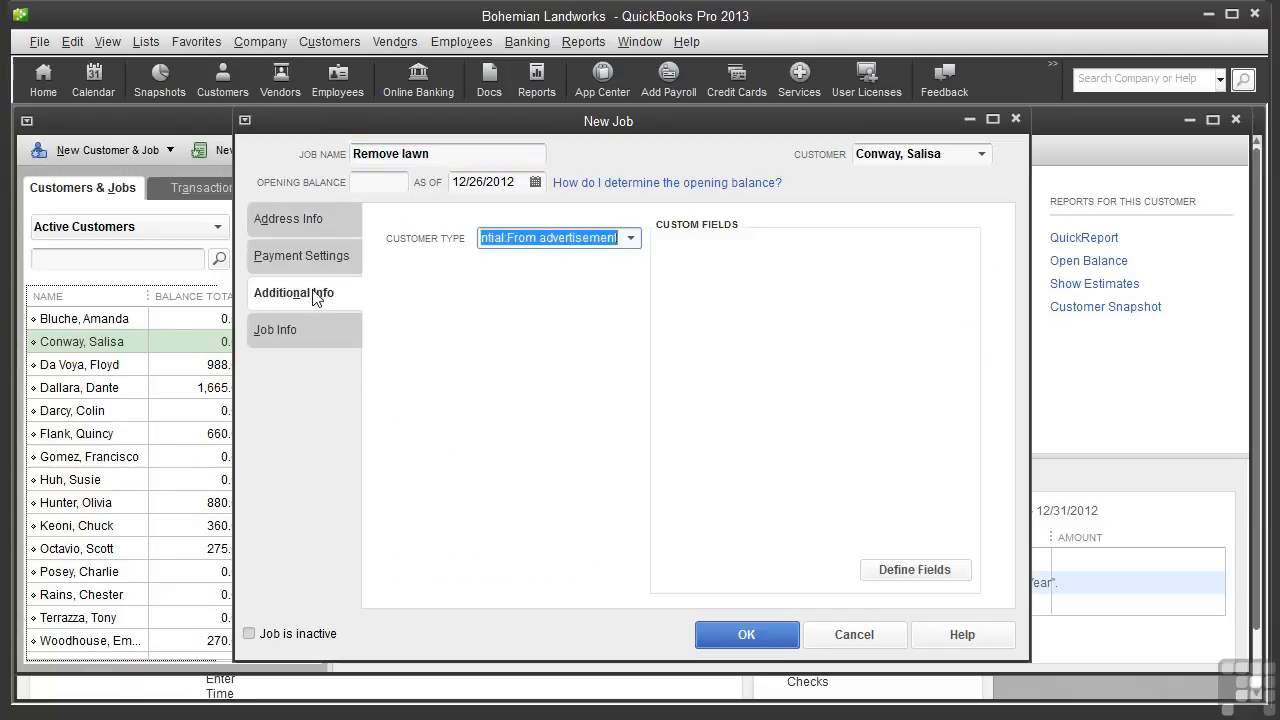
{"action": "left_click", "coordinate": [293, 218]}
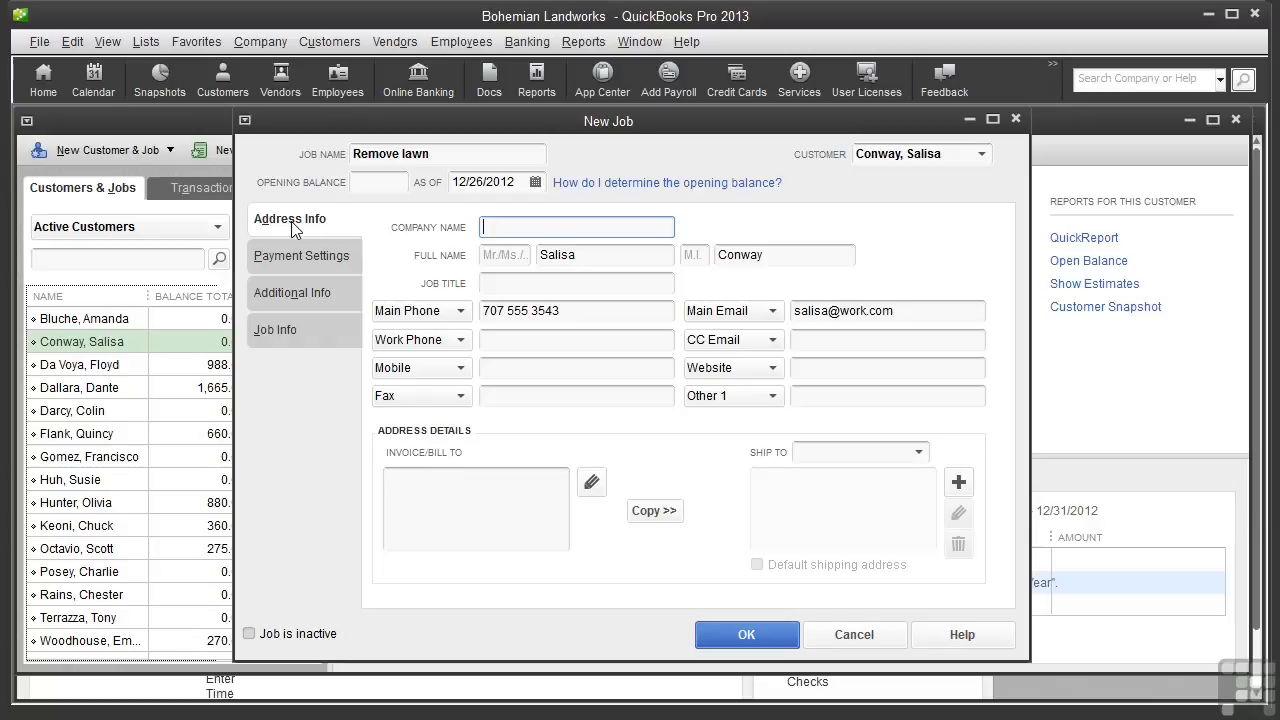
{"action": "left_click", "coordinate": [282, 333]}
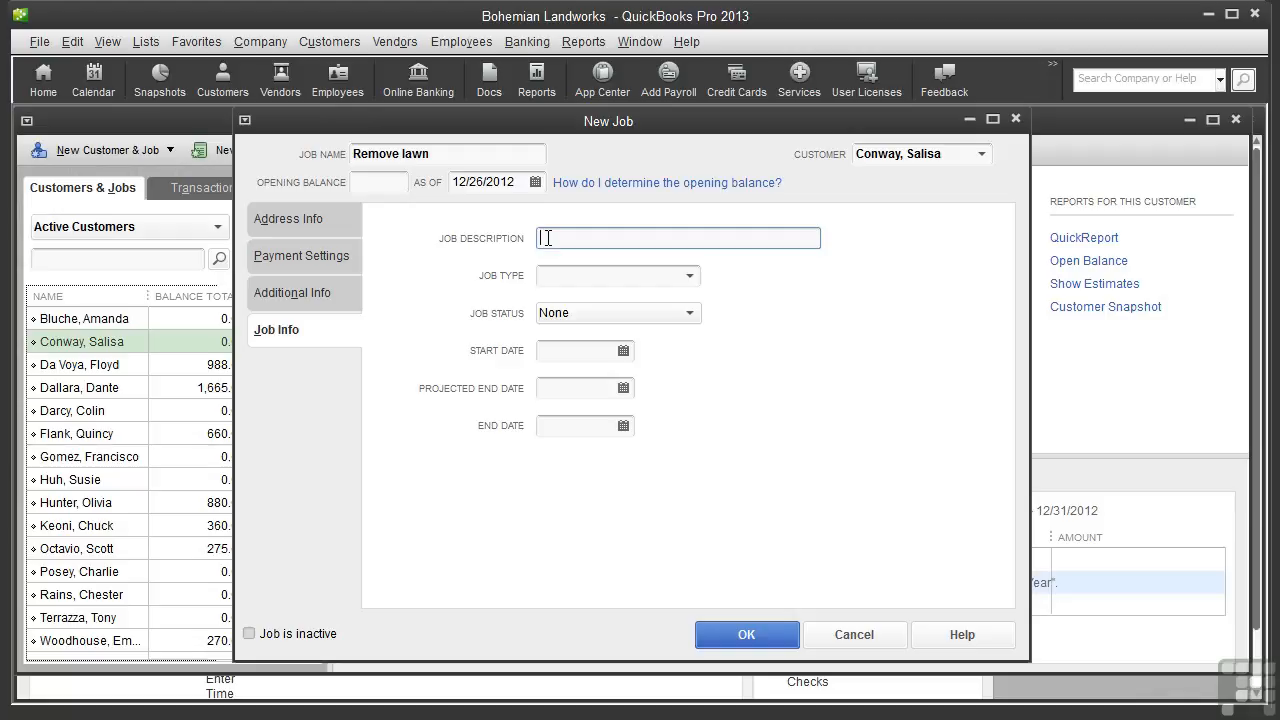
{"action": "type", "text": "Remove lawn and plant native sh"}
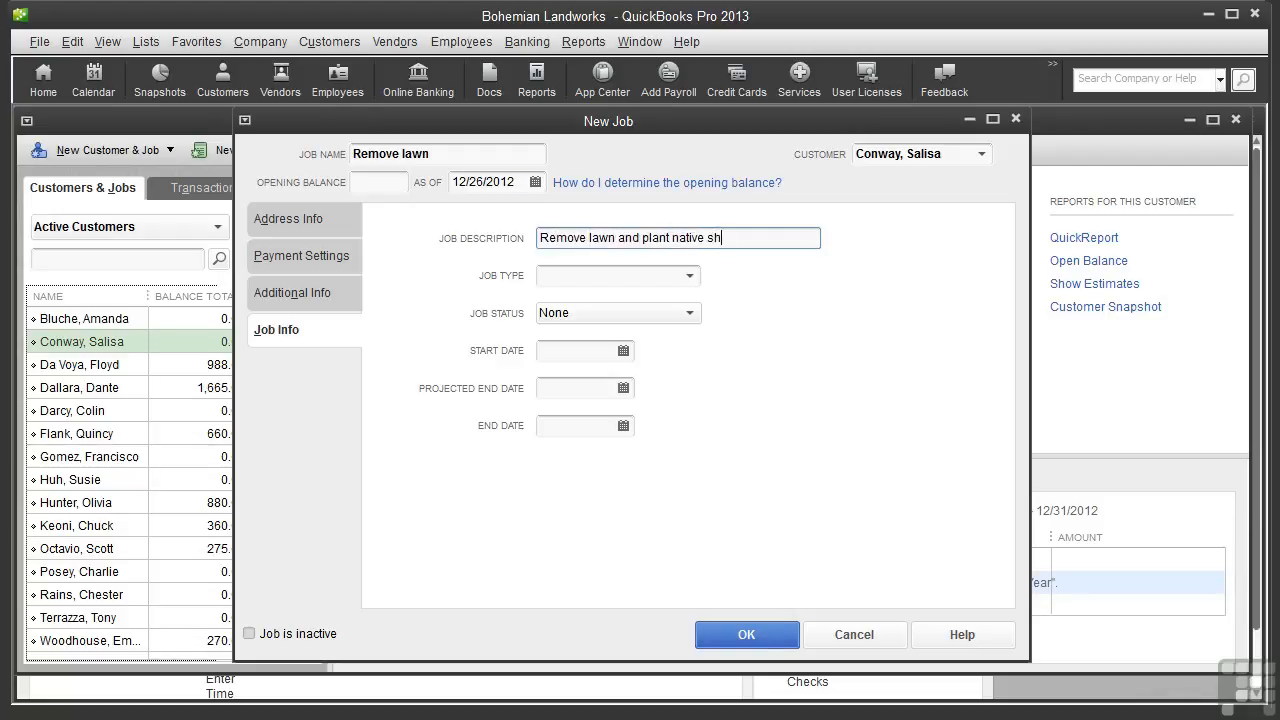
{"action": "type", "text": "rubs"}
Set the job type to Residential and the job status to Awarded
{"action": "left_click", "coordinate": [690, 276]}
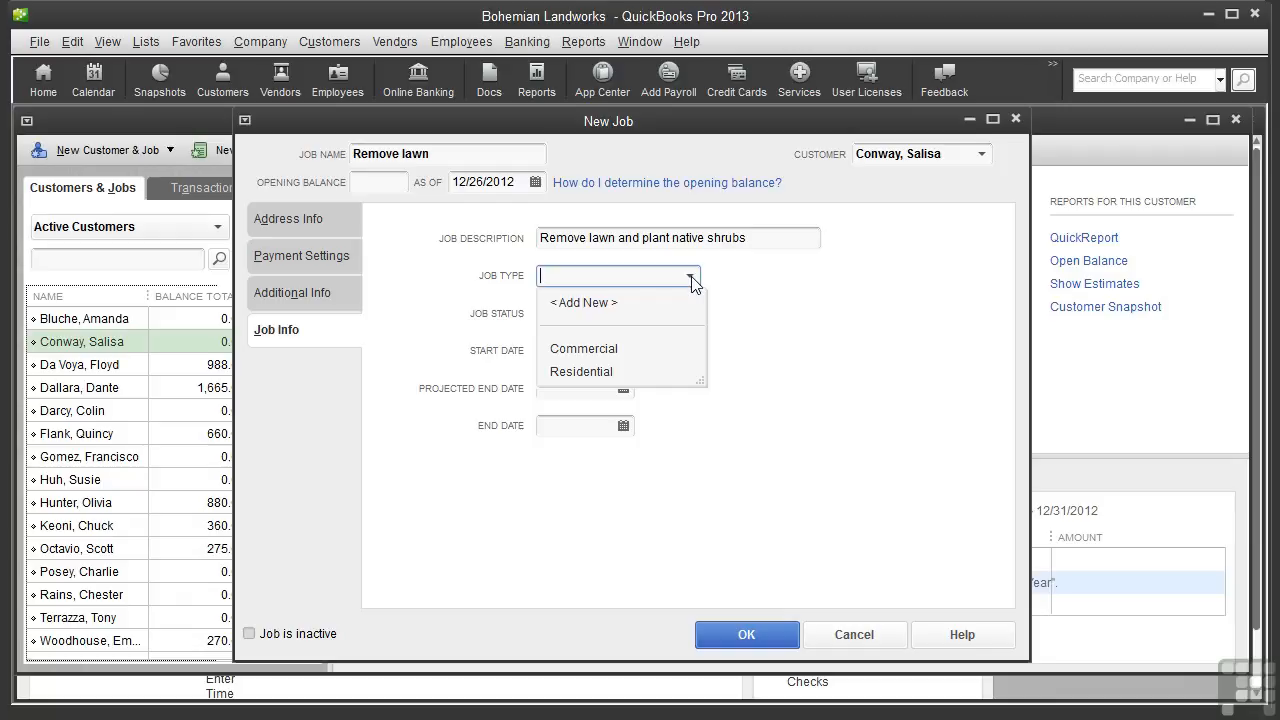
{"action": "left_click", "coordinate": [652, 370]}
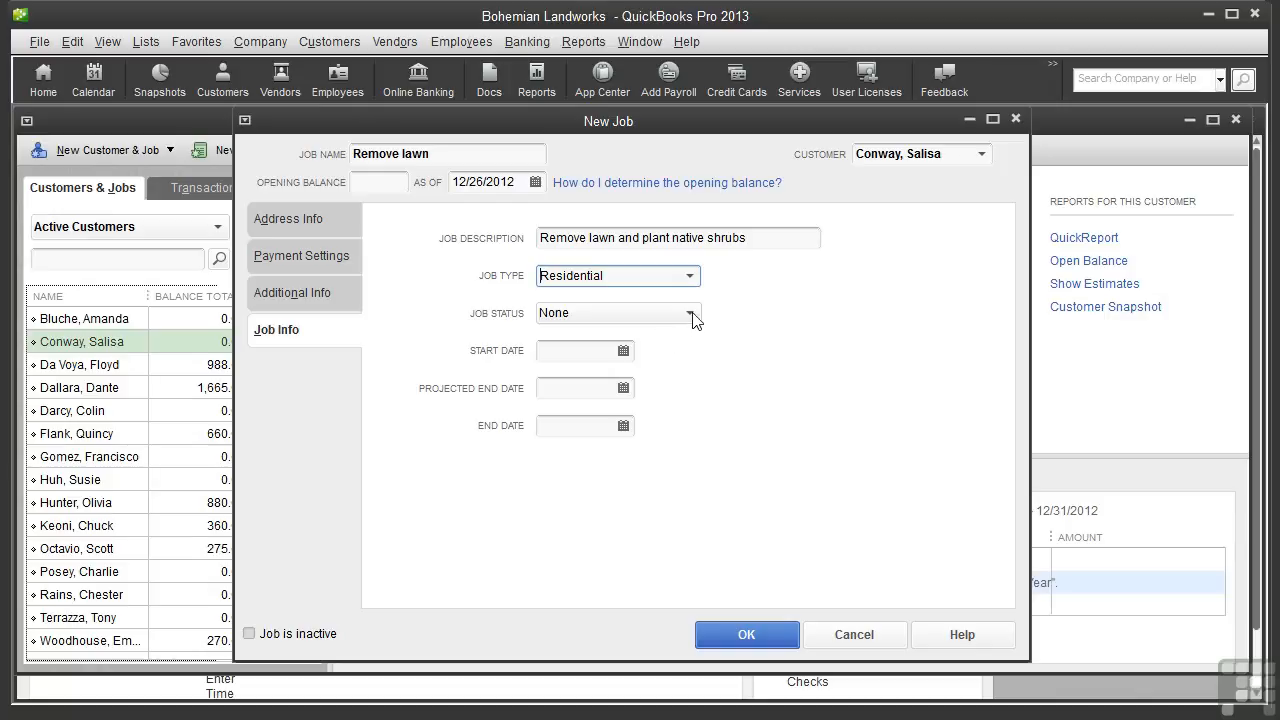
{"action": "left_click", "coordinate": [690, 314]}
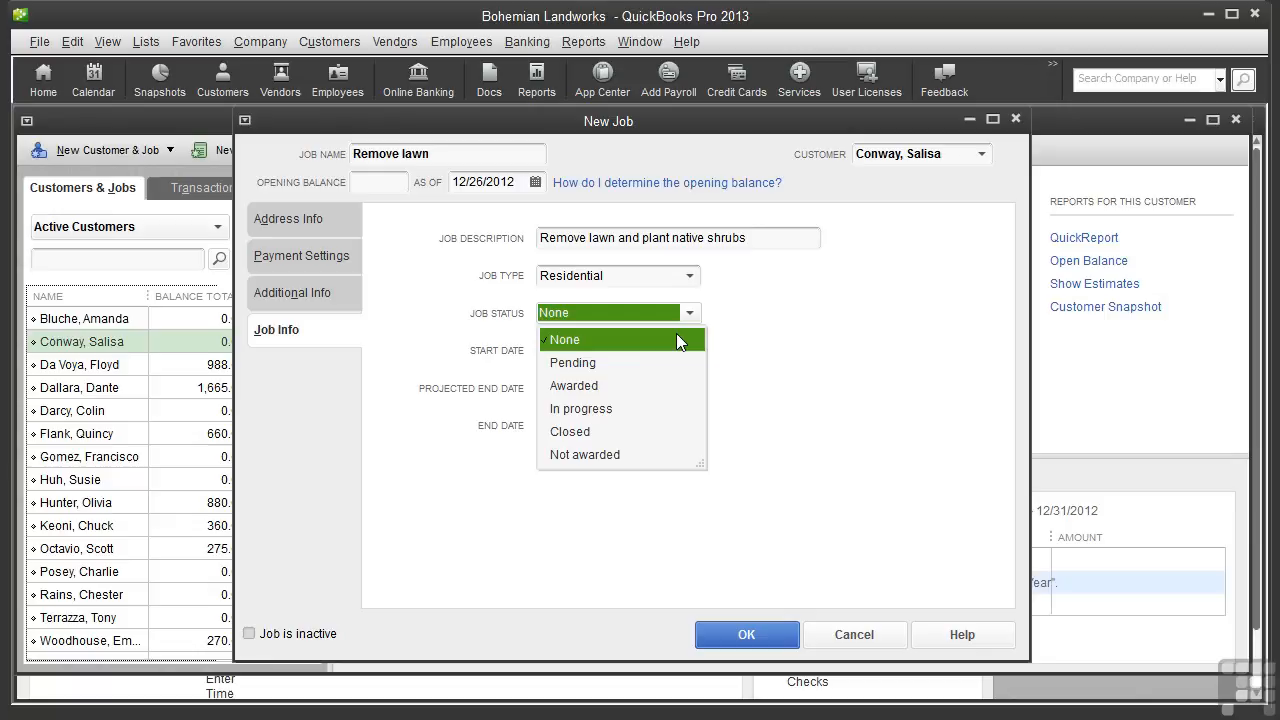
{"action": "left_click", "coordinate": [645, 388]}
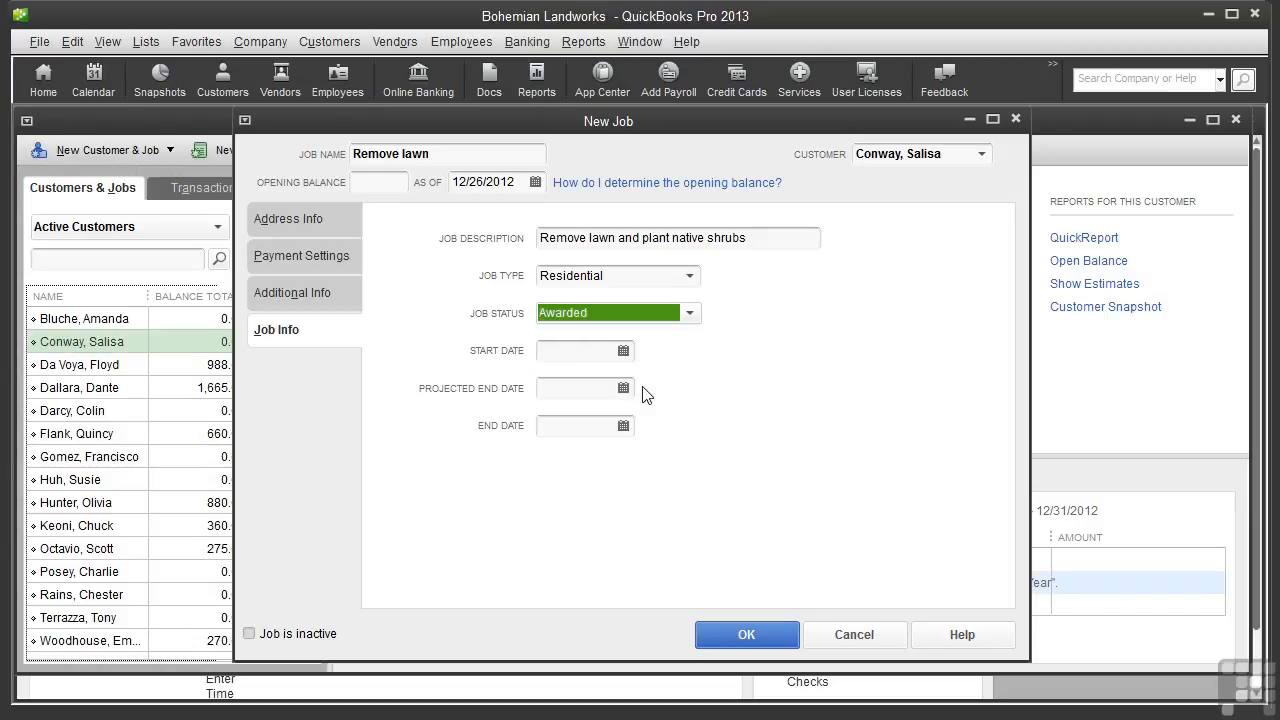
Set the projected end date to 01/16/2013 and save the new job
{"action": "left_click", "coordinate": [547, 352]}
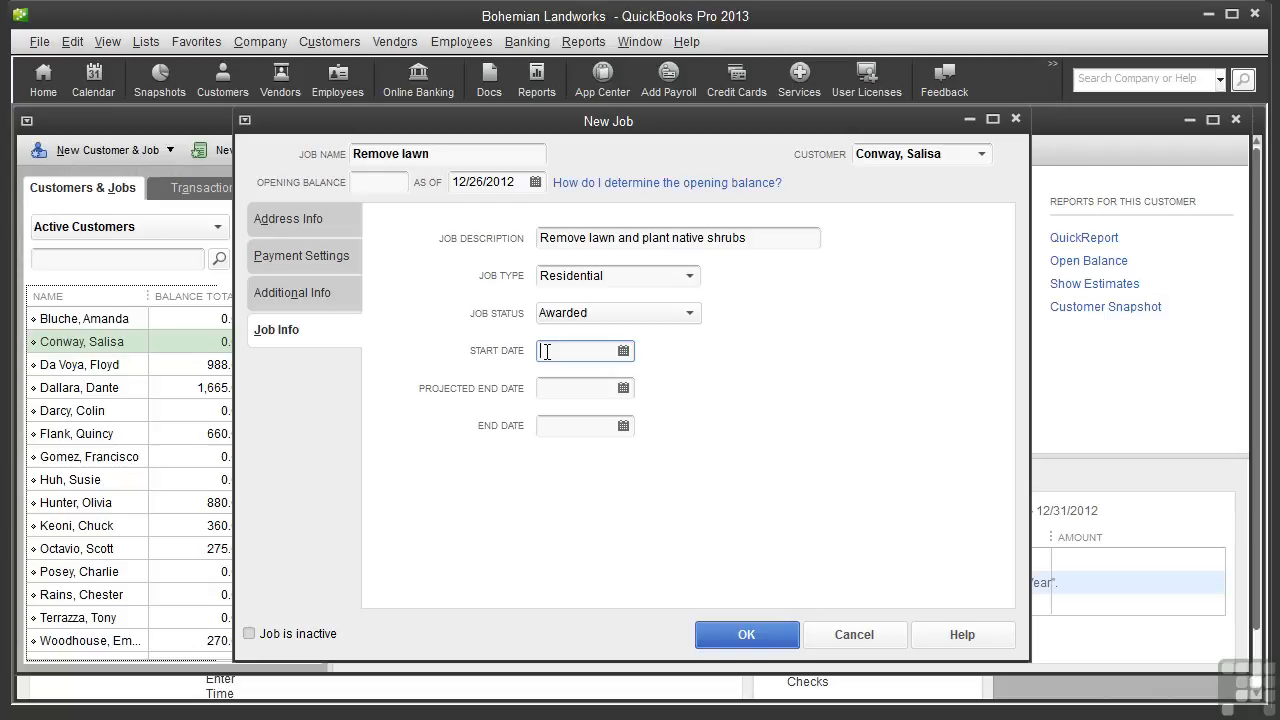
{"action": "left_click", "coordinate": [543, 389]}
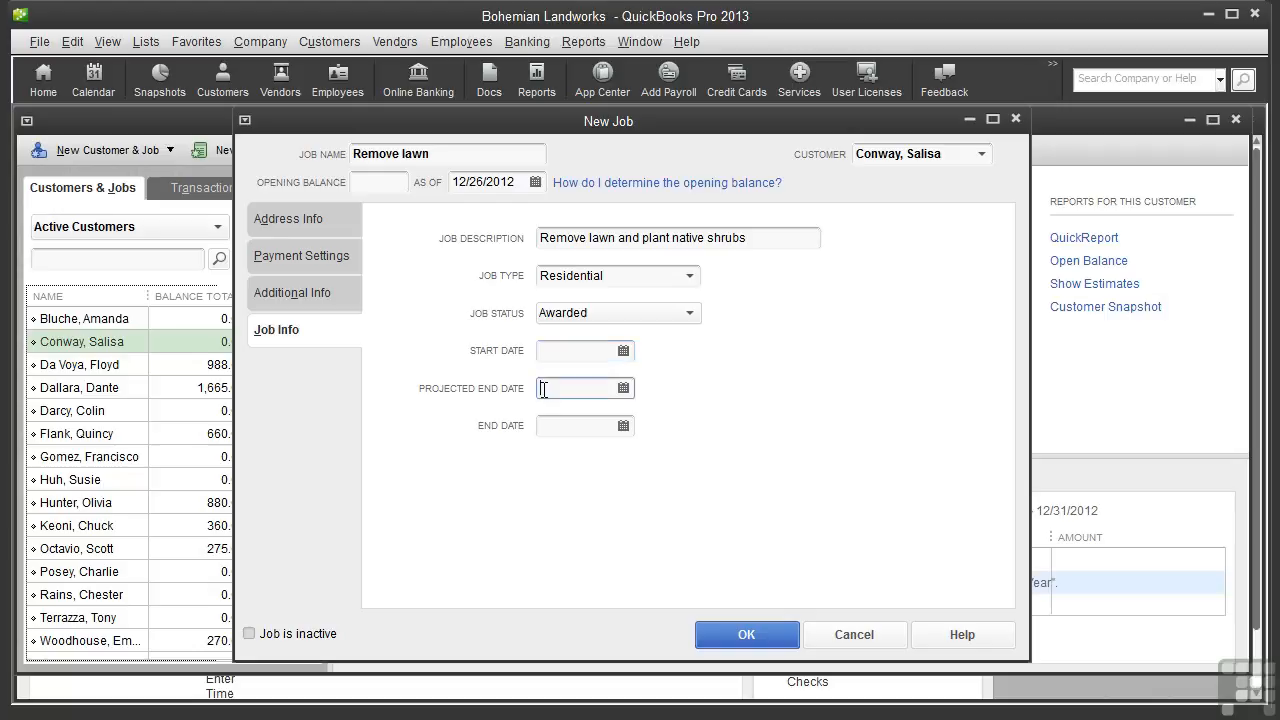
{"action": "left_click", "coordinate": [623, 389]}
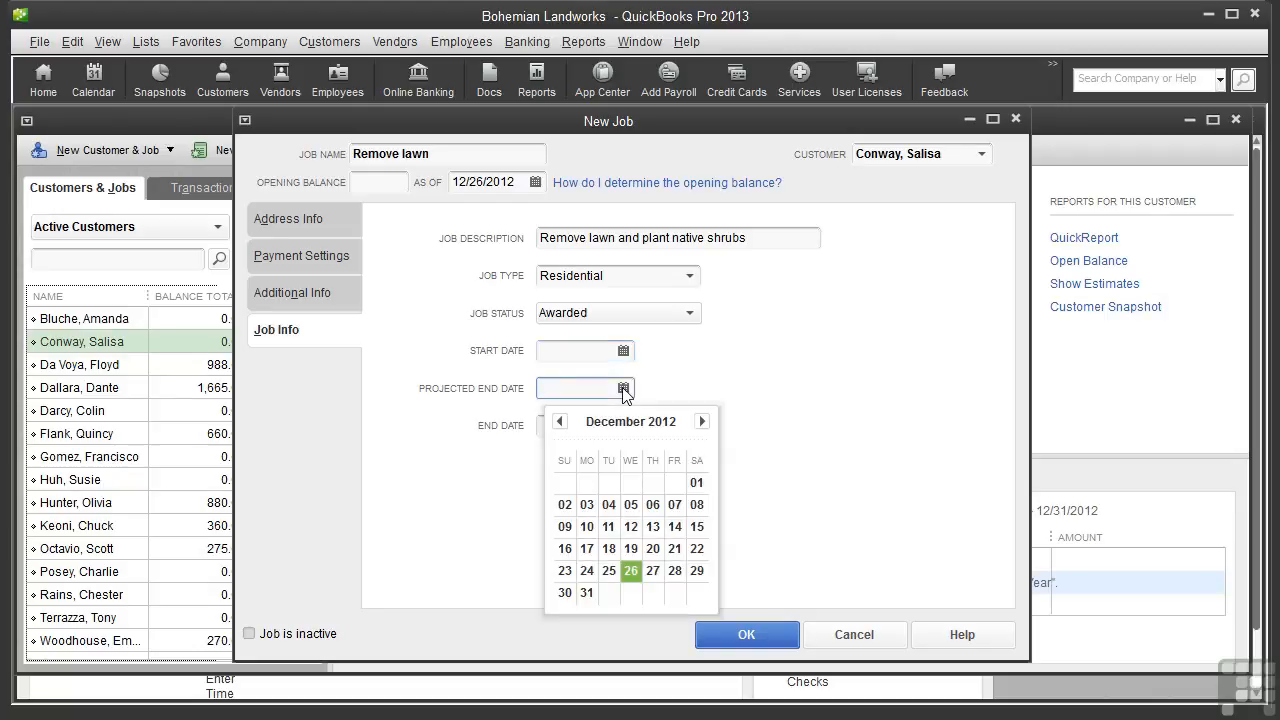
{"action": "left_click", "coordinate": [702, 421]}
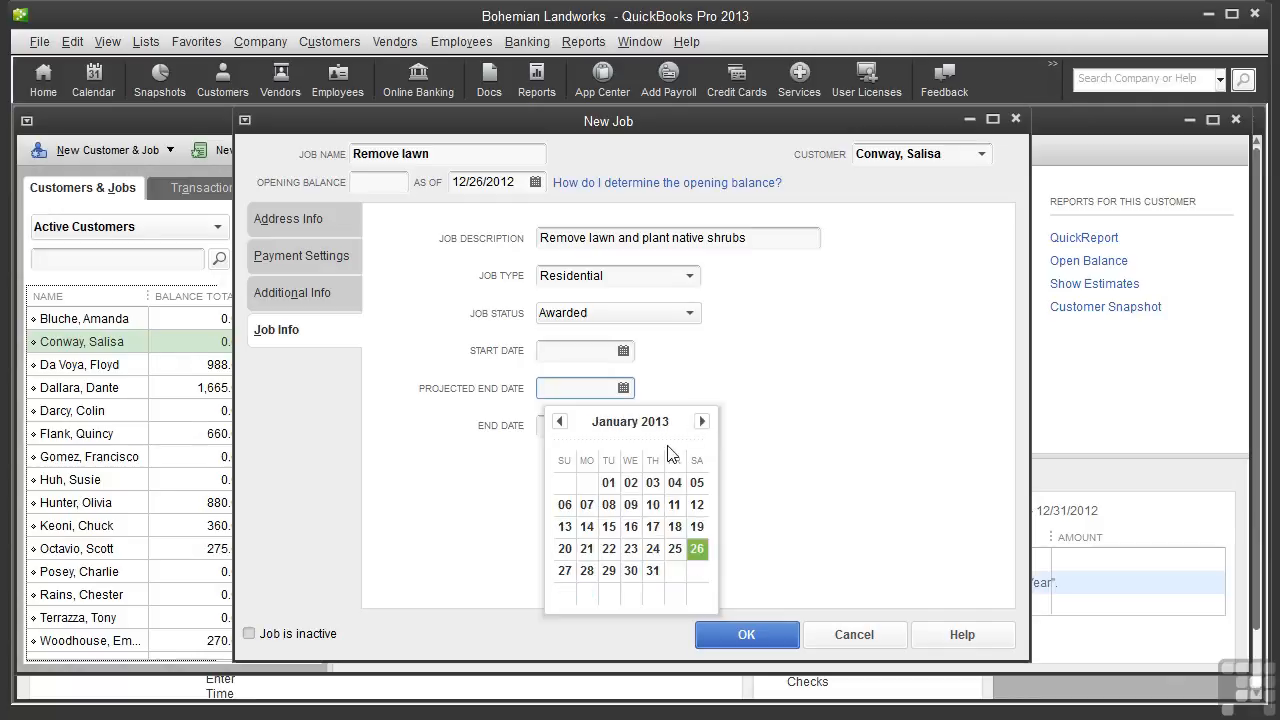
{"action": "left_click", "coordinate": [630, 526]}
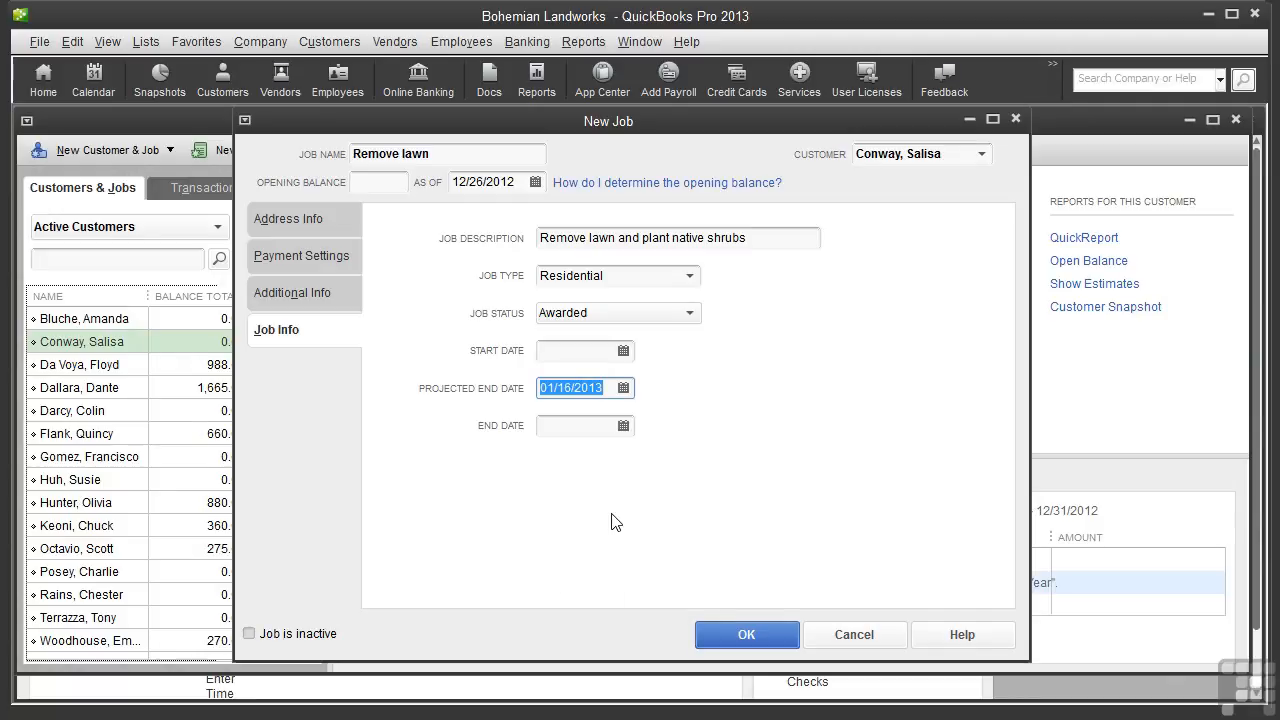
{"action": "left_click", "coordinate": [546, 427]}
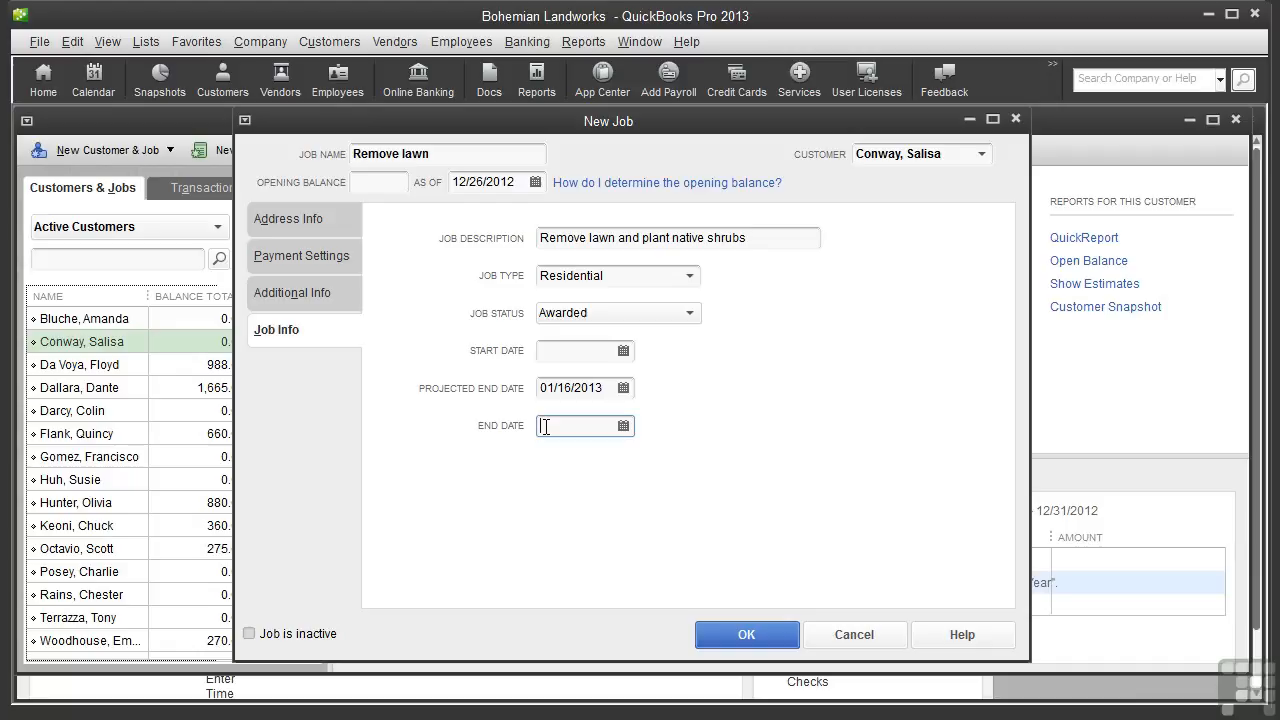
{"action": "left_click", "coordinate": [741, 634]}
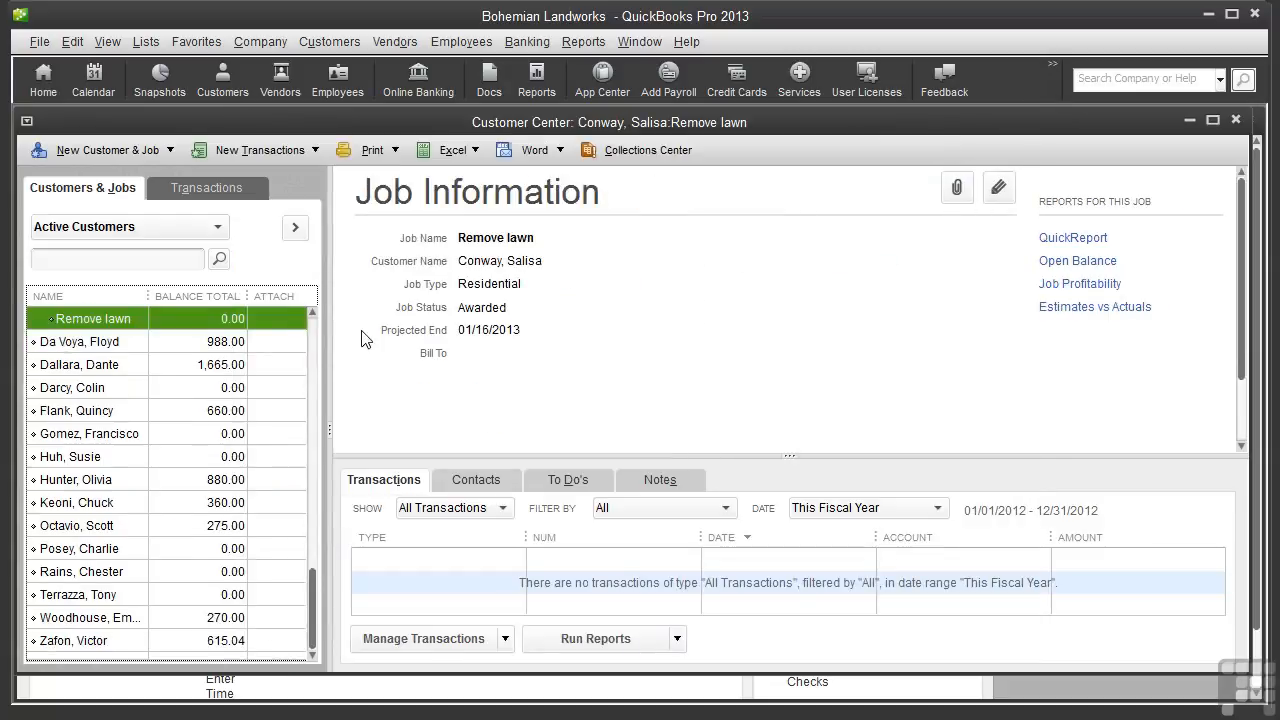
Select the same customer again and add another job named Install two fountains
{"action": "left_click", "coordinate": [310, 311]}
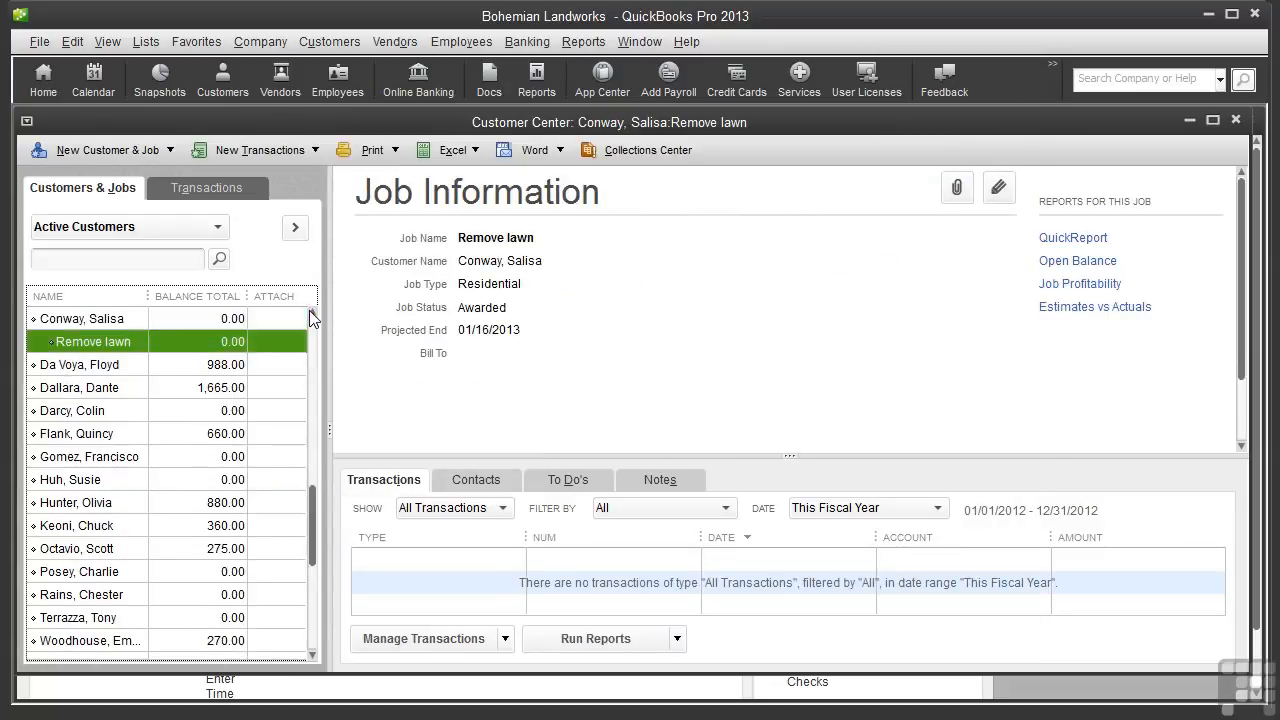
{"action": "left_click", "coordinate": [137, 318]}
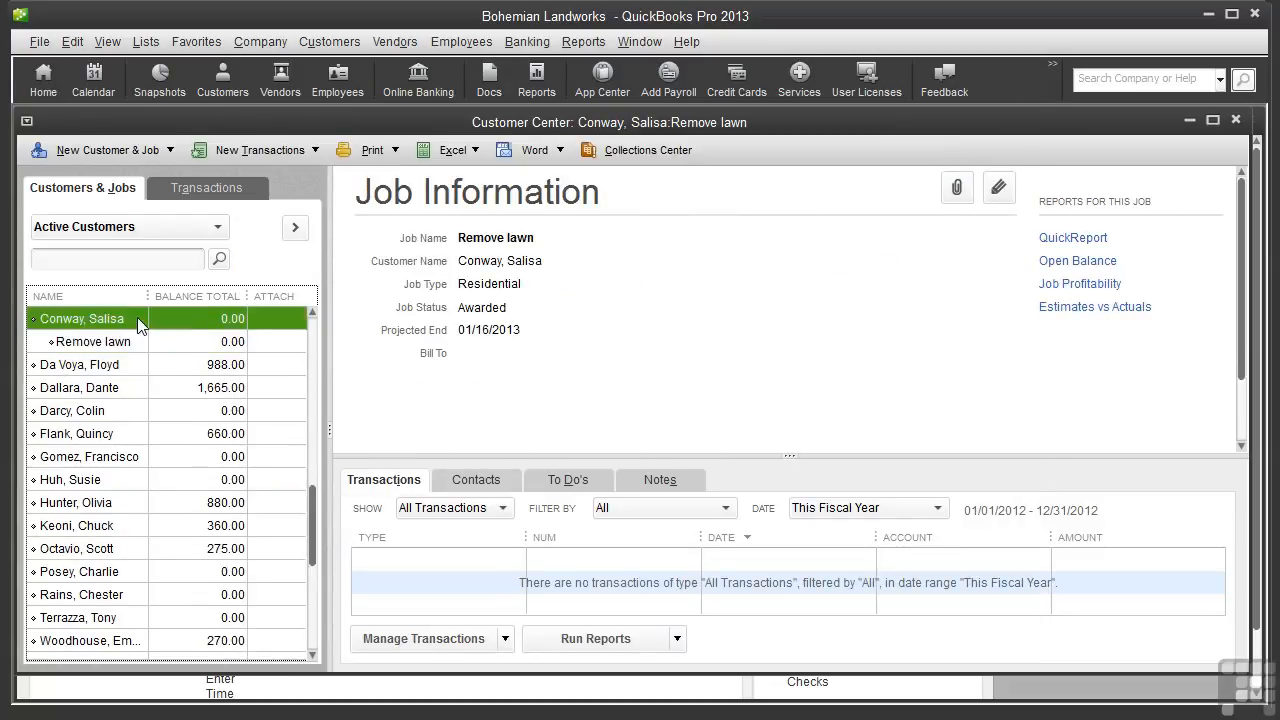
{"action": "left_click", "coordinate": [127, 151]}
{"action": "left_click", "coordinate": [71, 194]}
{"action": "type", "text": "Install two fountains"}
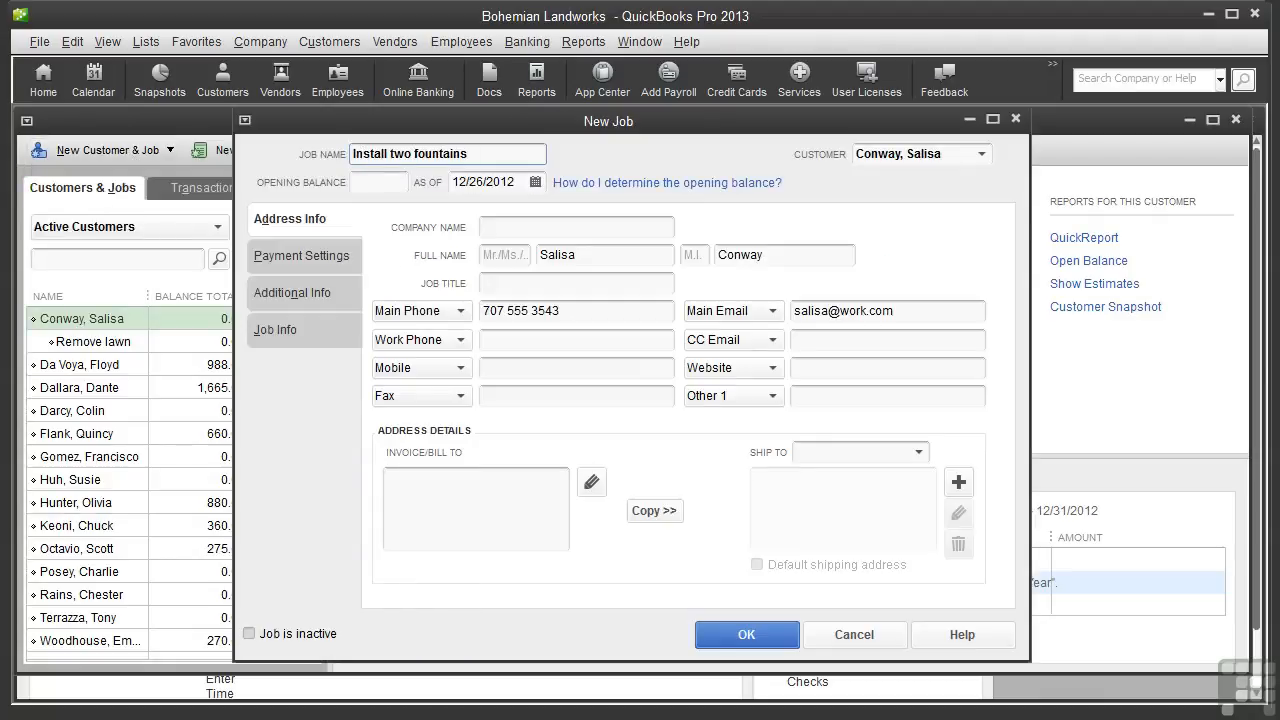
Enter the job description Install two fountains
{"action": "left_click", "coordinate": [277, 332]}
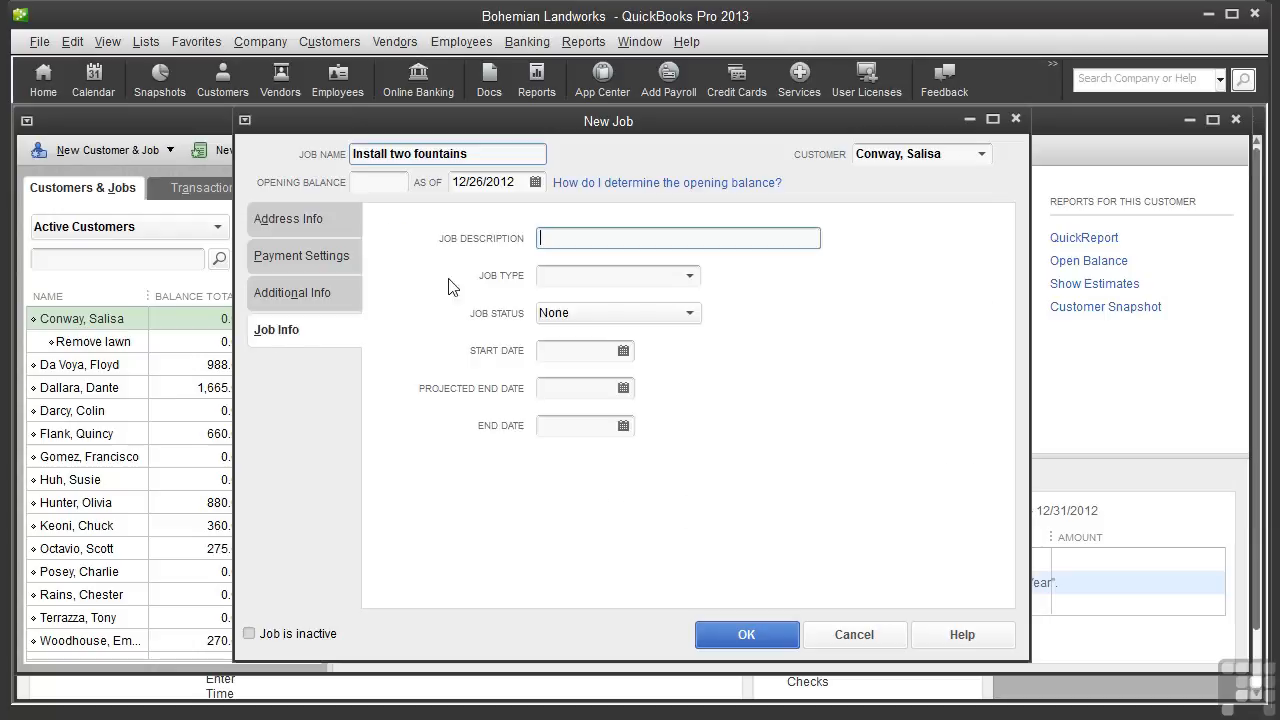
{"action": "left_click", "coordinate": [583, 237]}
{"action": "type", "text": "Install two fountains"}
Set the job type to Residential and the job status to Awarded
{"action": "left_click", "coordinate": [689, 276]}
{"action": "left_click", "coordinate": [631, 372]}
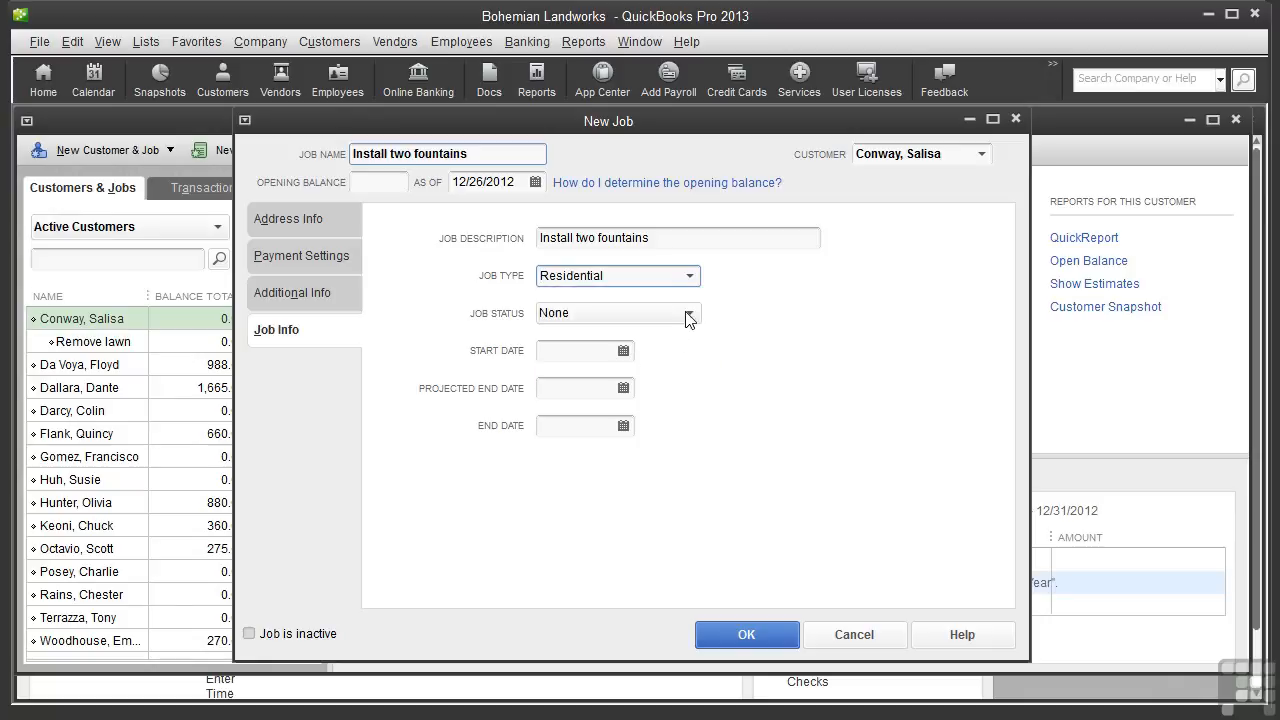
{"action": "left_click", "coordinate": [687, 313]}
{"action": "left_click", "coordinate": [617, 386]}
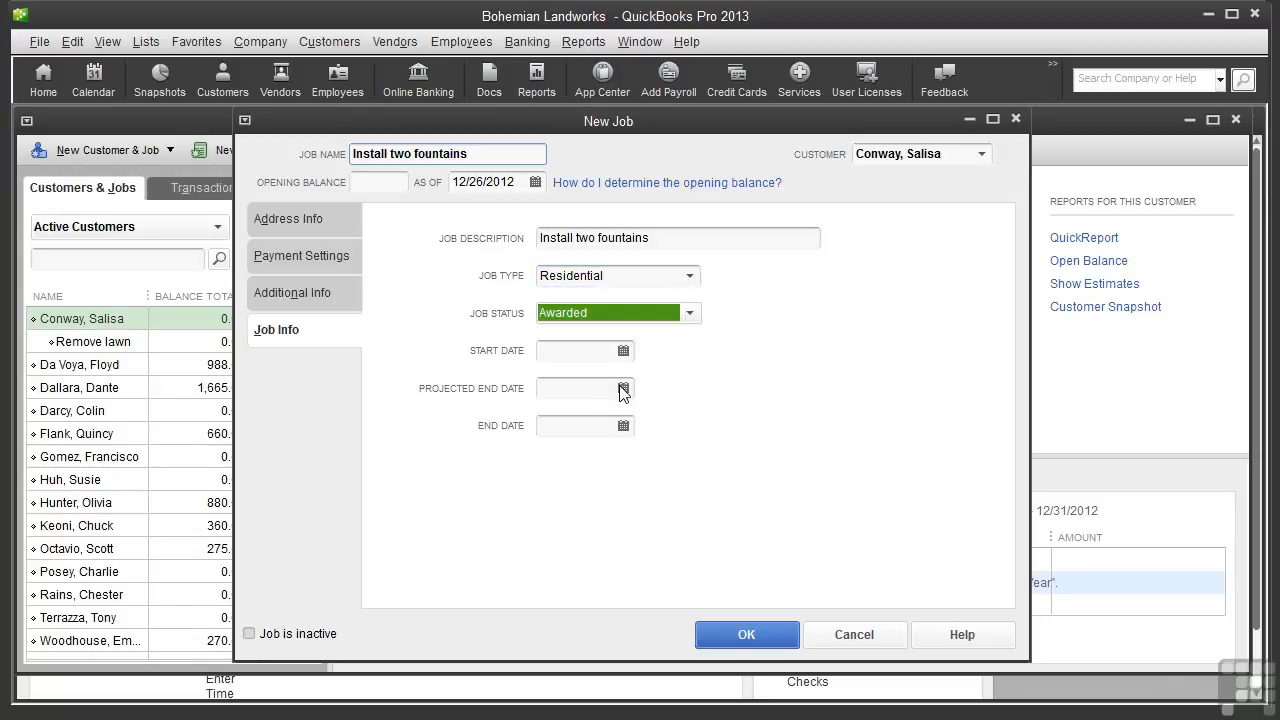
Set the projected end date to 01/16/2013 and save the job
{"action": "left_click", "coordinate": [622, 388]}
{"action": "left_click", "coordinate": [702, 421]}
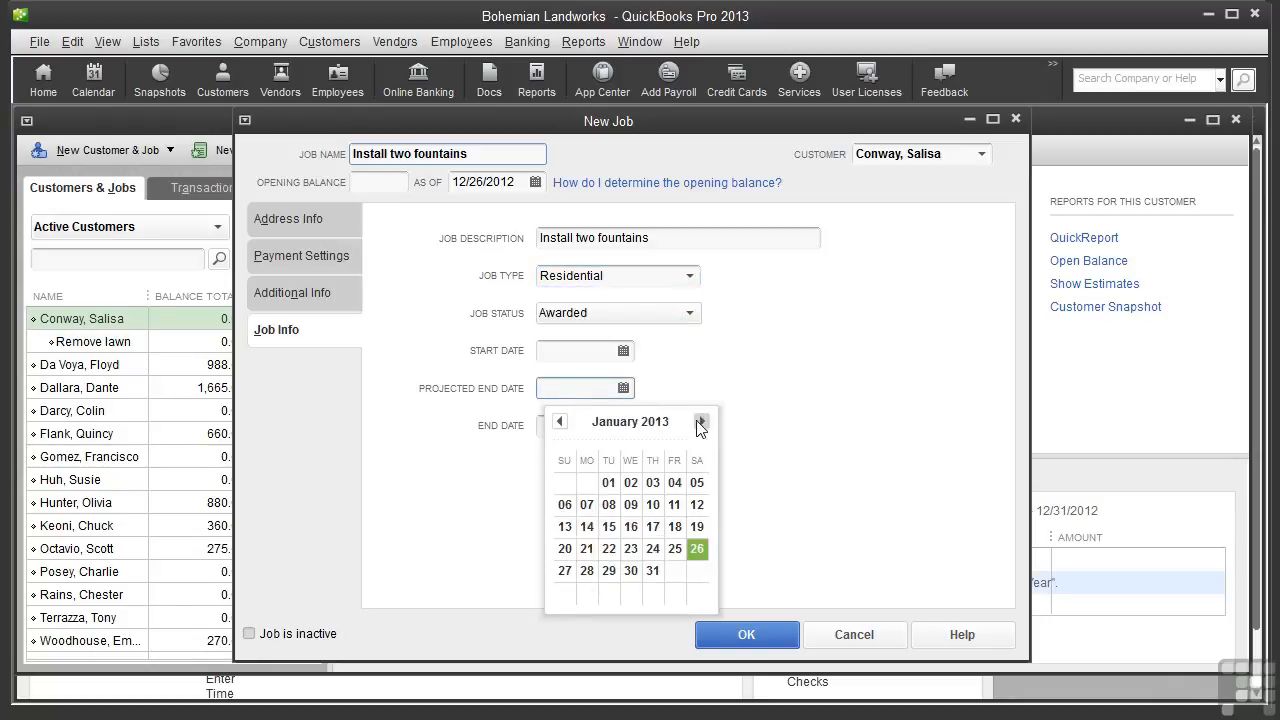
{"action": "left_click", "coordinate": [631, 527]}
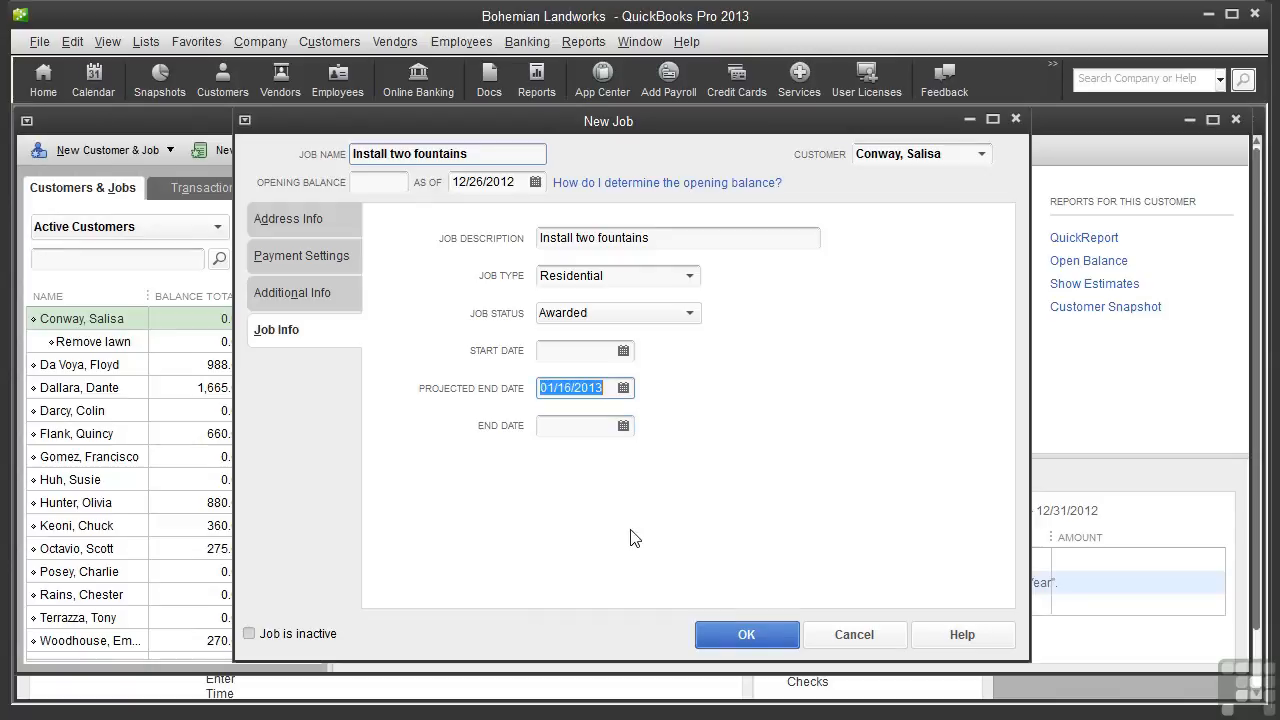
{"action": "left_click", "coordinate": [745, 638]}
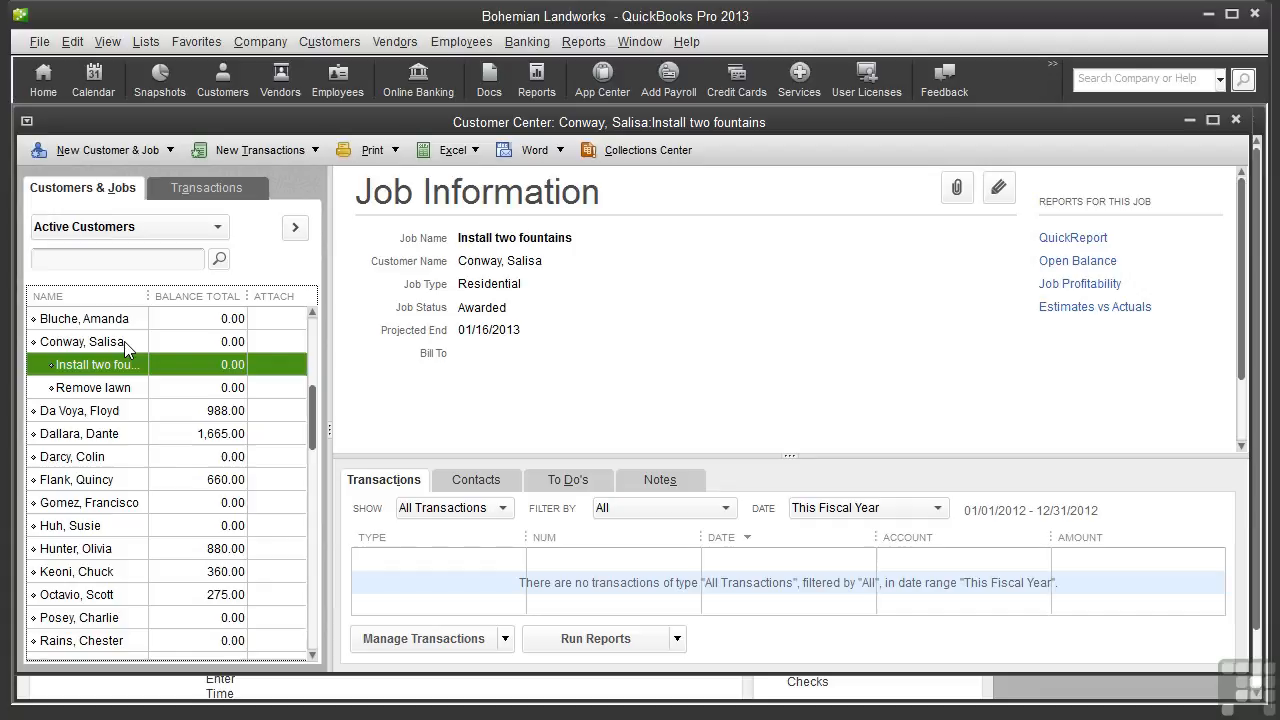
Reopen the Install two fountains job to review its job details, then close it
{"action": "double_click", "coordinate": [182, 362]}
{"action": "left_click", "coordinate": [300, 331]}
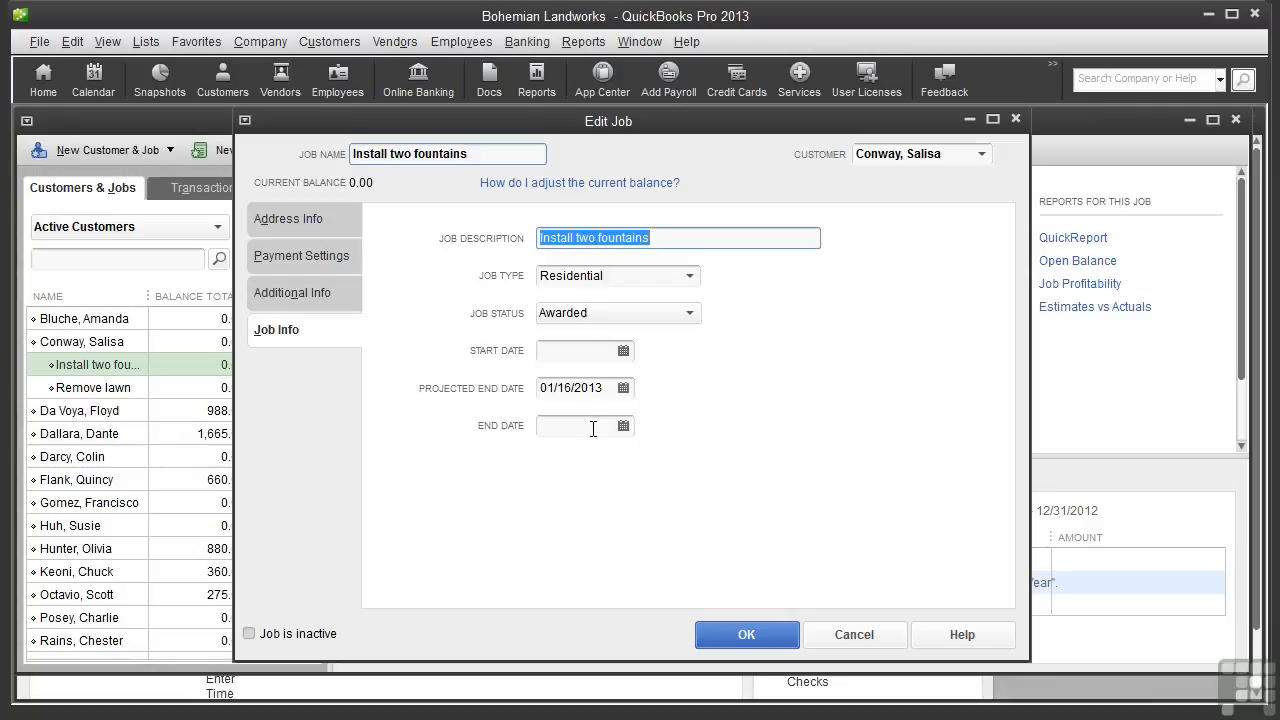
{"action": "left_click", "coordinate": [733, 630]}
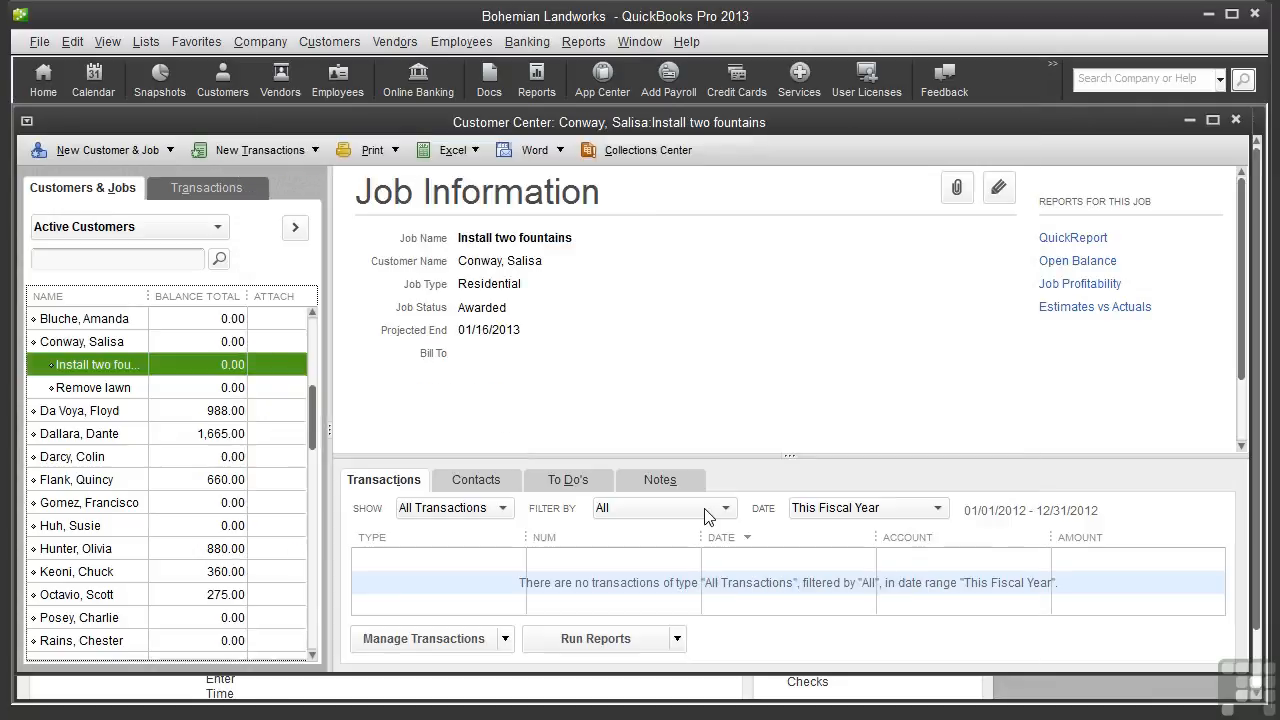